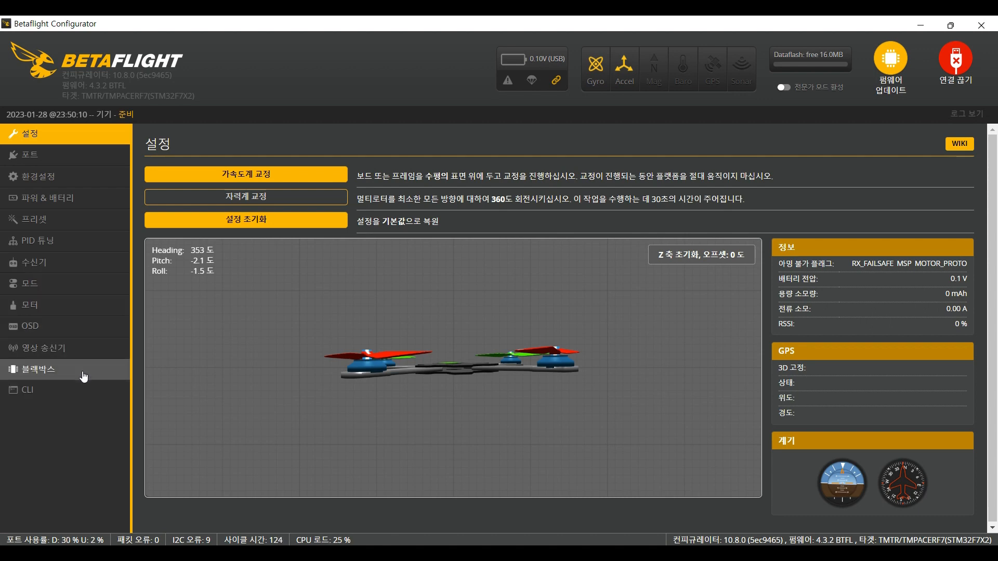
# - Enable expert mode and switch it back off
pyautogui.click(788, 91)
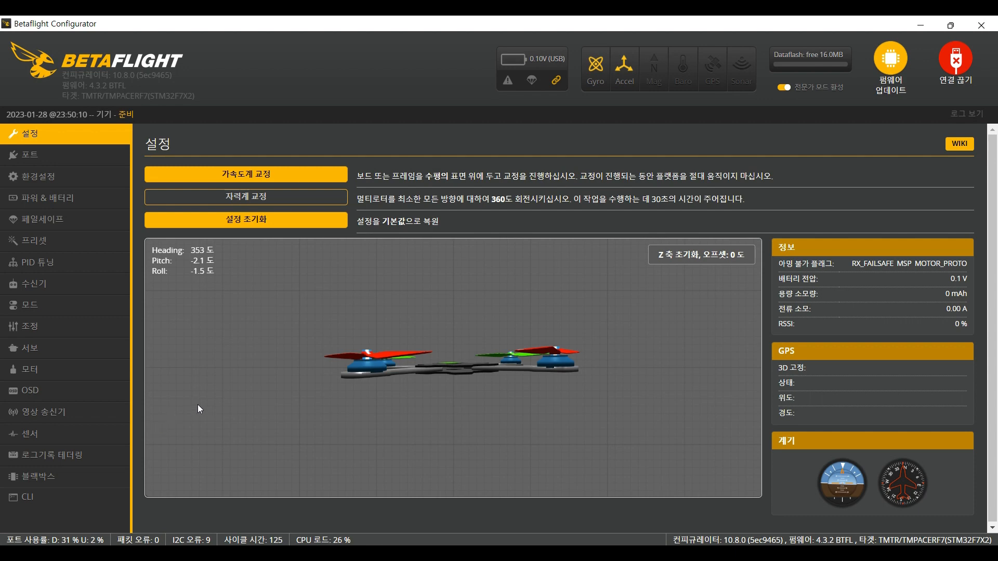
pyautogui.click(784, 87)
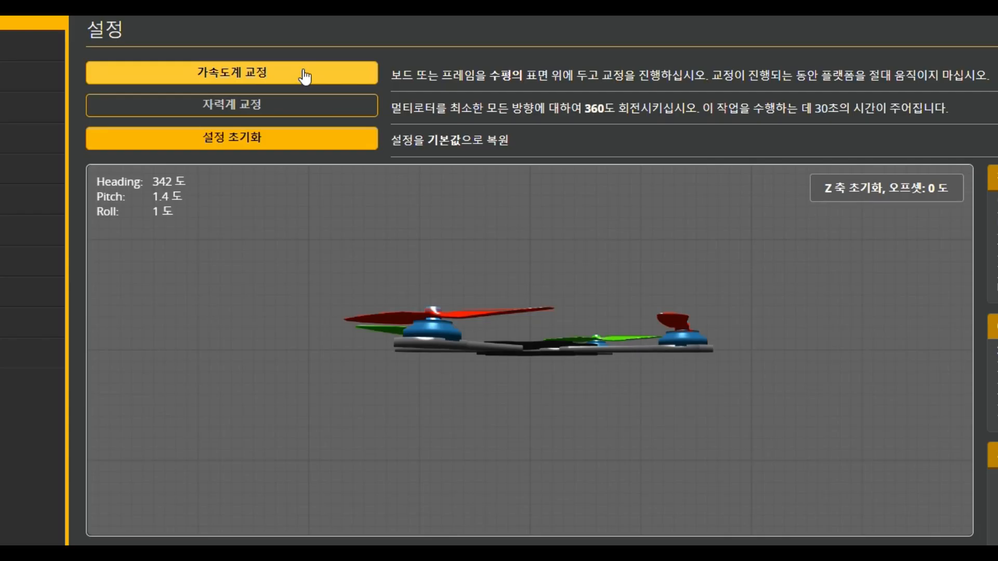
# - Calibrate the accelerometer and reset the Z axis of the 3D model preview
pyautogui.click(304, 70)
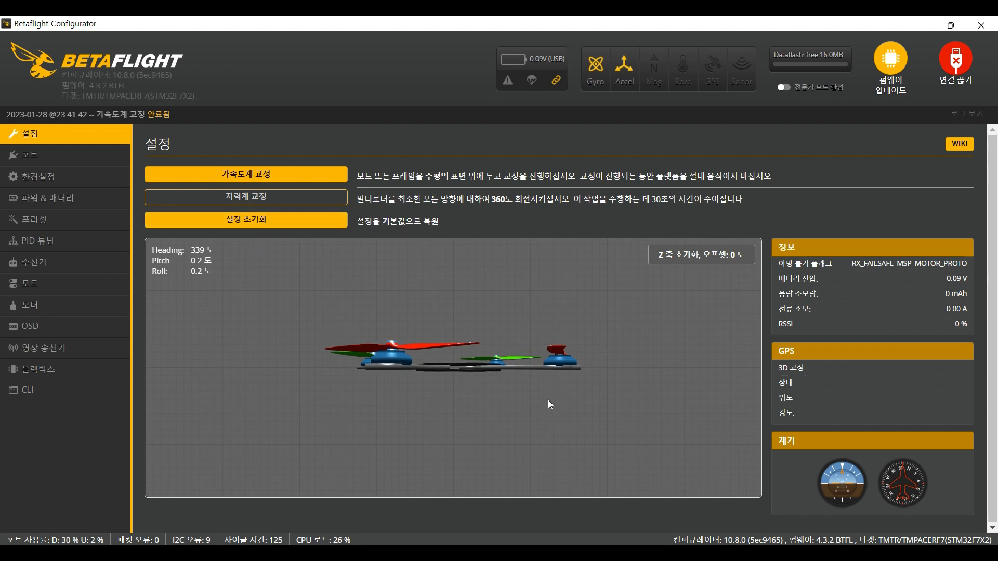
pyautogui.click(705, 262)
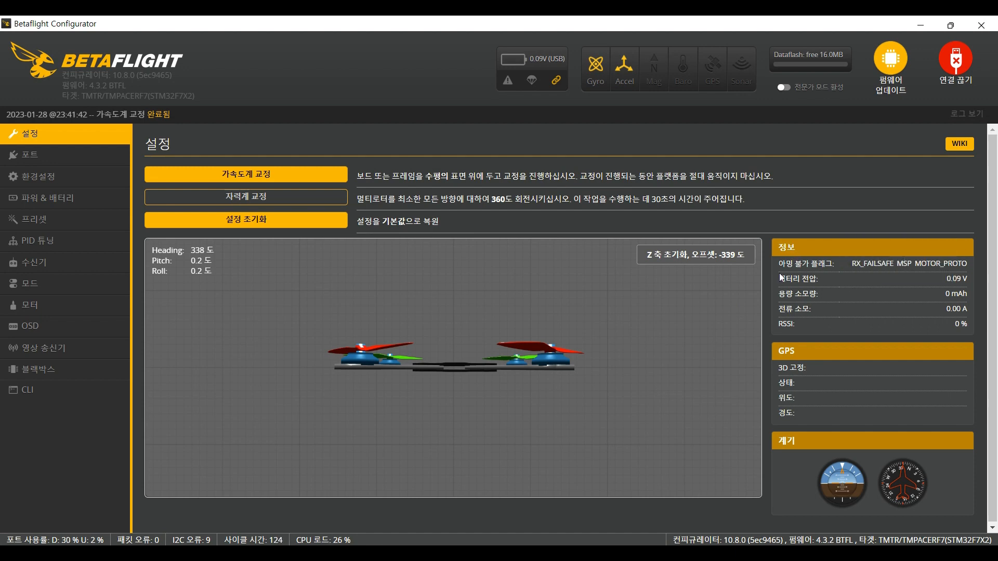
pyautogui.moveTo(865, 266)
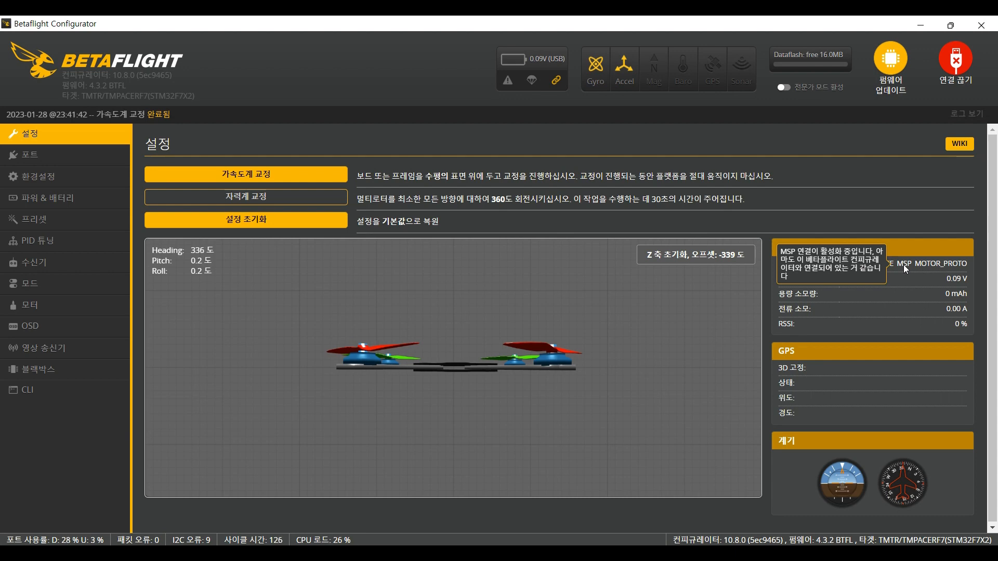
pyautogui.moveTo(934, 266)
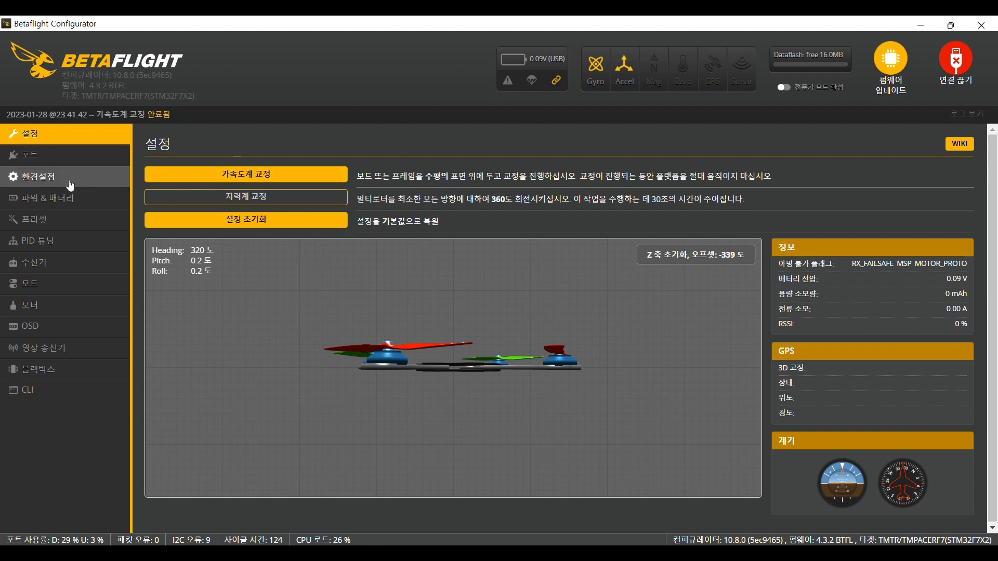
# - In the board and sensor alignment configuration, set the yaw angle to 0 degrees
pyautogui.click(52, 182)
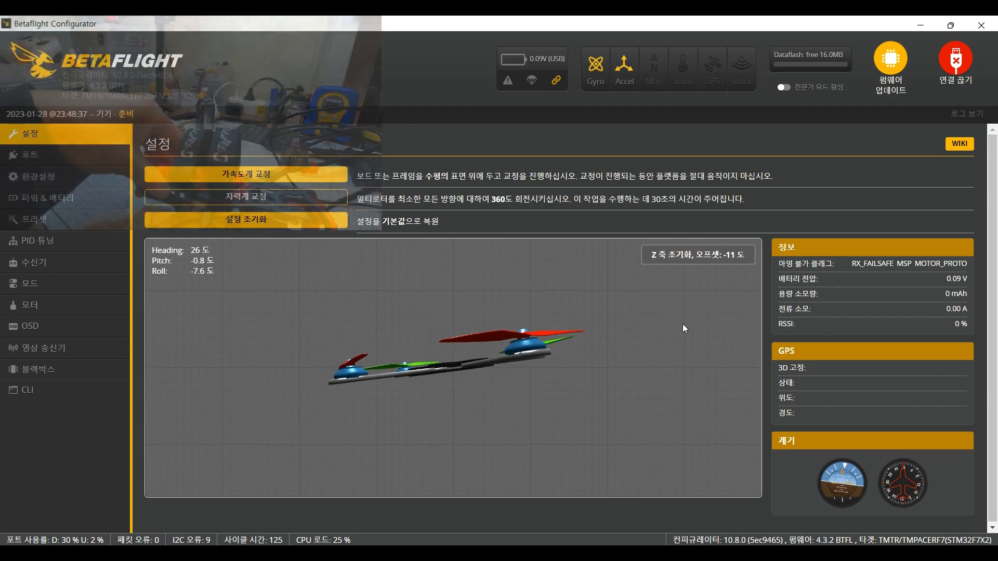
pyautogui.click(64, 186)
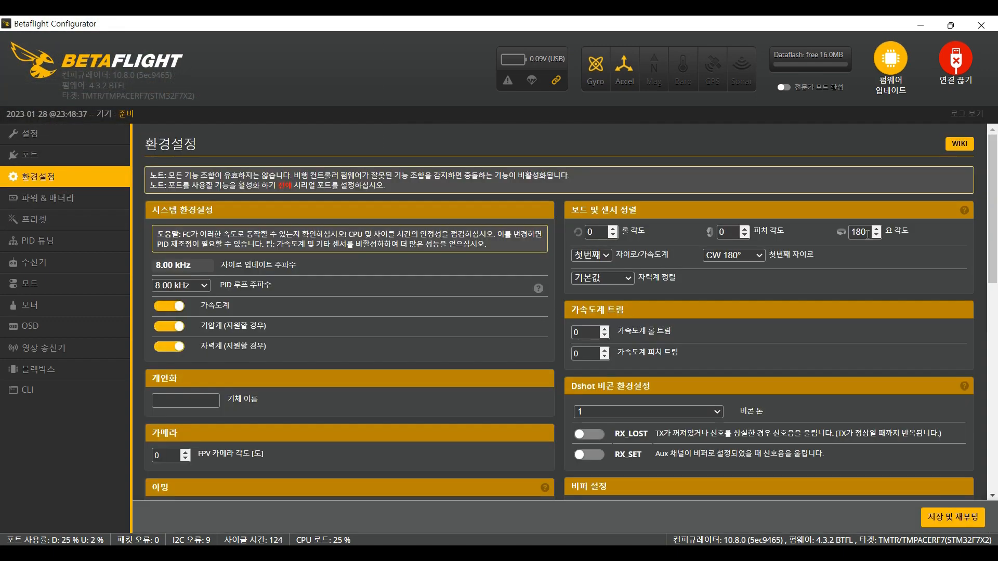
pyautogui.doubleClick(861, 231)
pyautogui.write('0')
# - Keep the first gyro/accelerometer as the source and set the first gyro's alignment to CW 0°
pyautogui.click(606, 255)
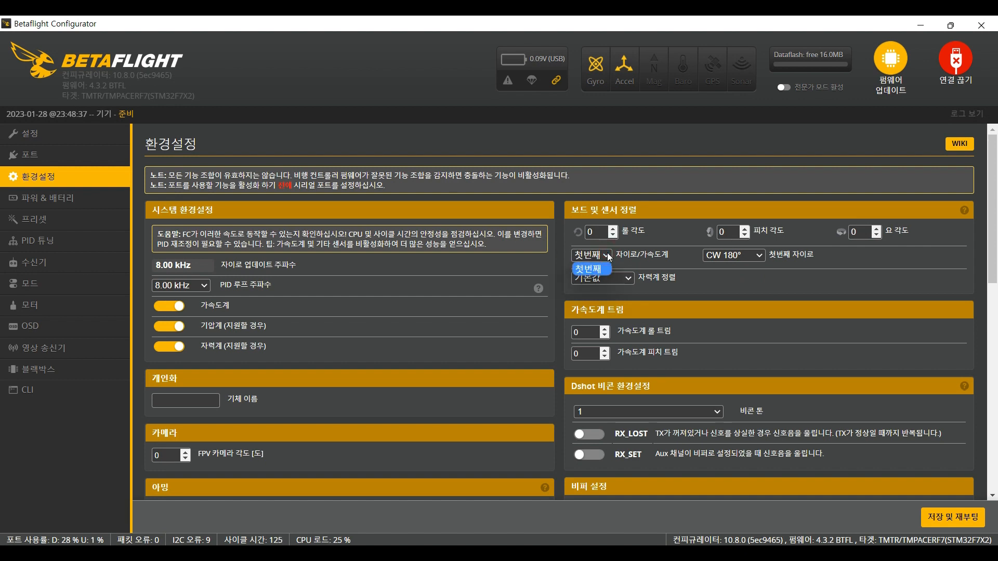
pyautogui.click(609, 257)
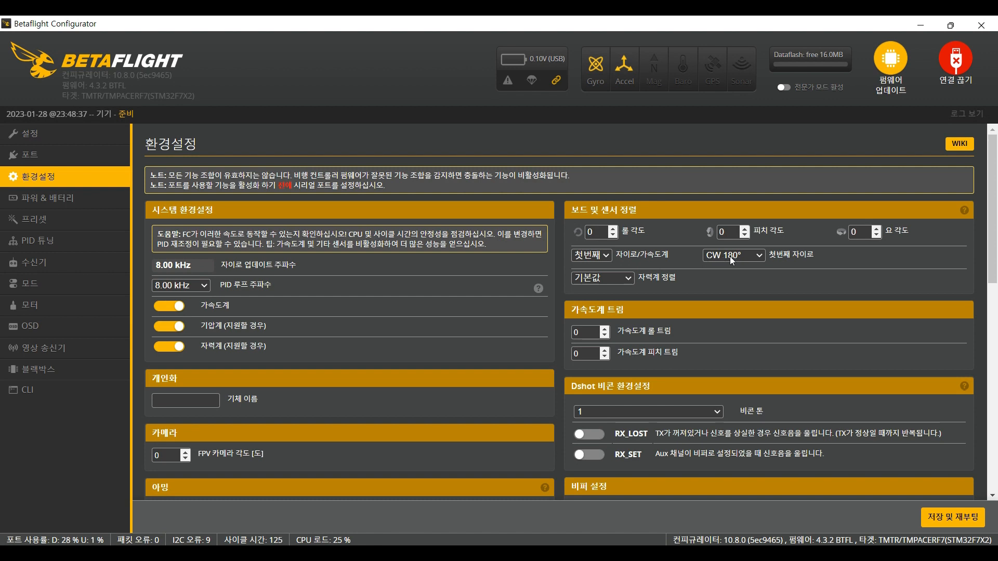
pyautogui.click(754, 256)
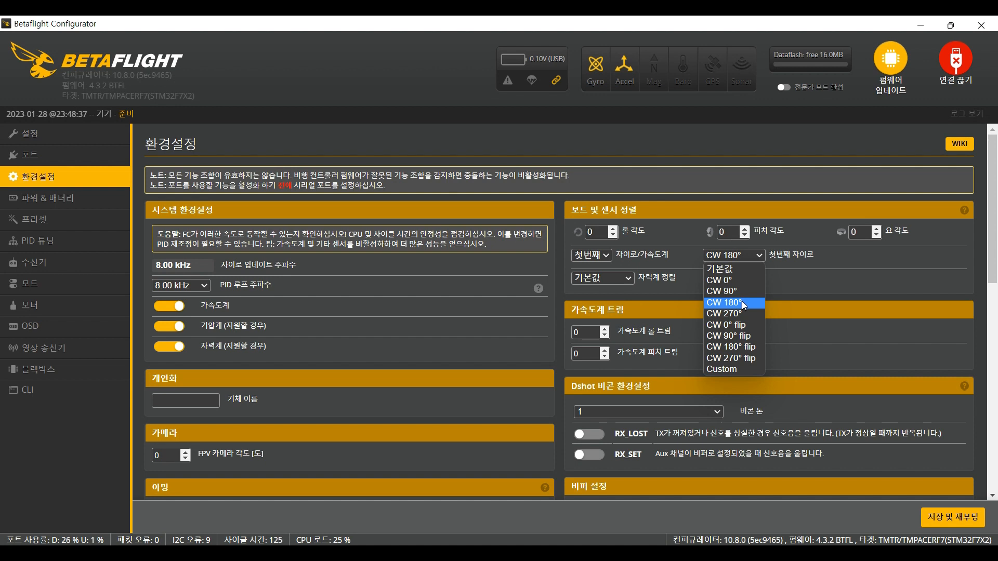
pyautogui.click(740, 280)
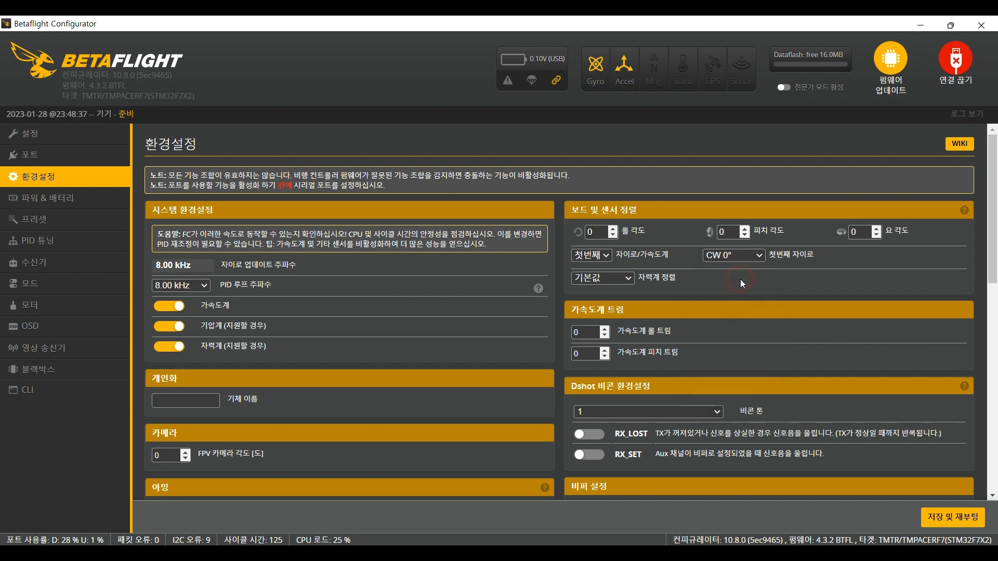
# - Save the alignment configuration with a reboot and reconnect to the flight controller
pyautogui.click(950, 518)
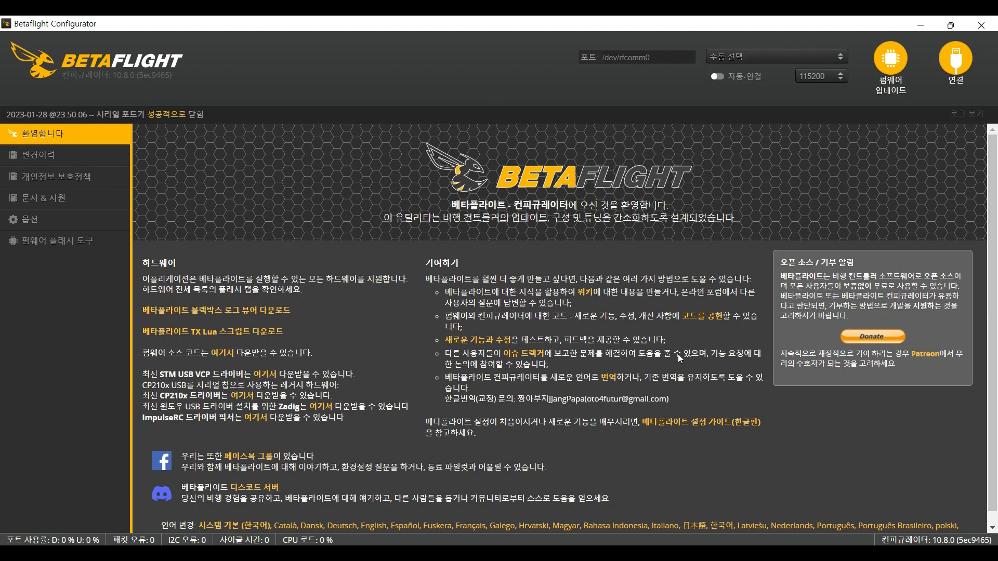
pyautogui.click(956, 61)
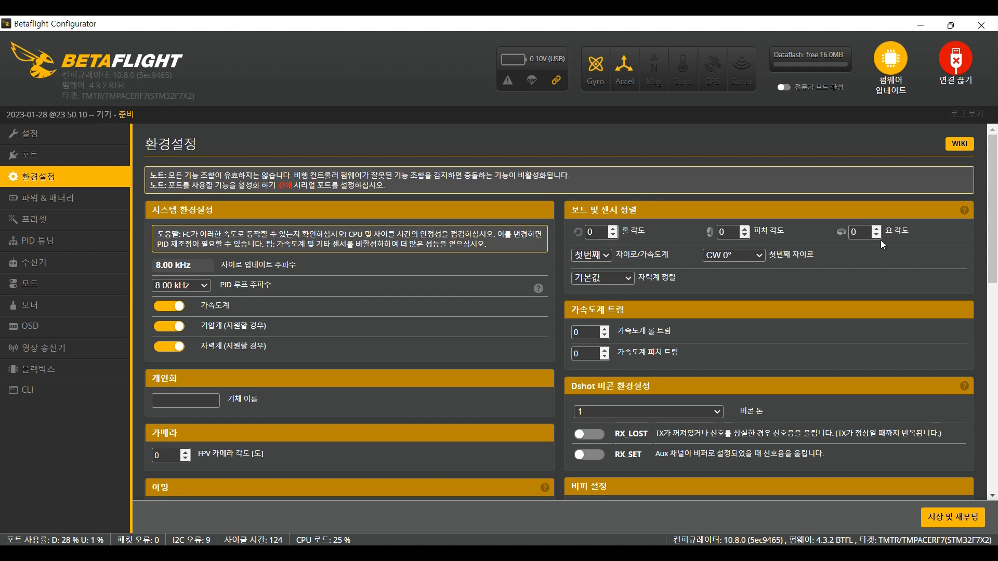
pyautogui.click(748, 256)
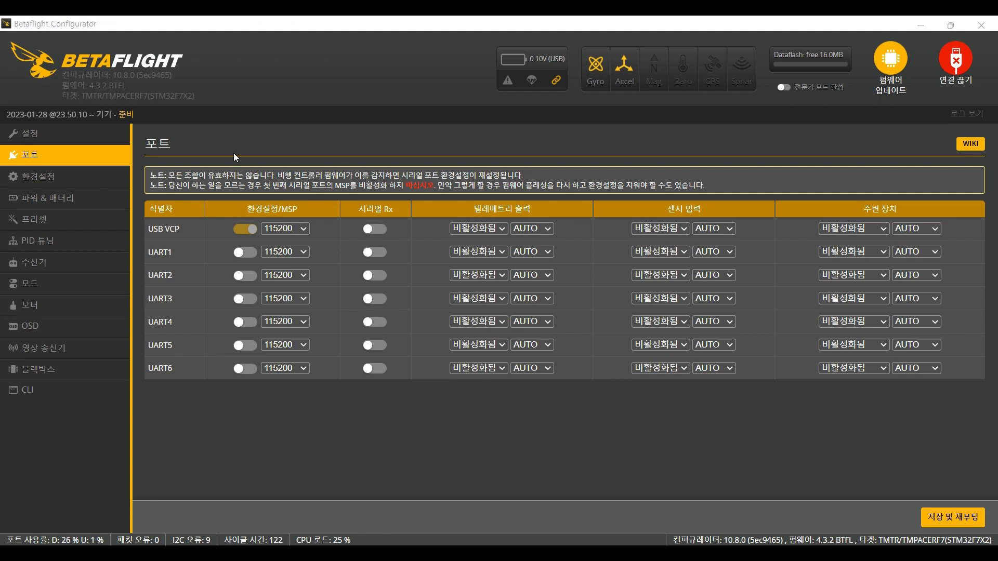
# - In the port settings, enable Serial Rx on UART1 only
pyautogui.click(243, 228)
pyautogui.click(243, 231)
pyautogui.click(377, 253)
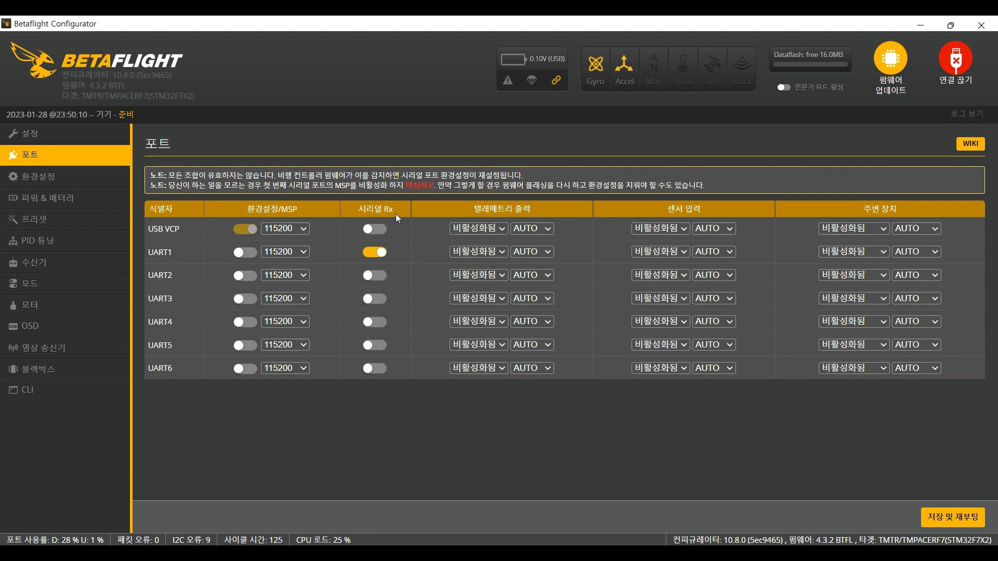
pyautogui.click(375, 252)
pyautogui.click(375, 275)
pyautogui.click(378, 293)
# - Enable configuration/MSP on UART3 at 115200 baud
pyautogui.click(248, 299)
pyautogui.click(298, 300)
pyautogui.click(297, 299)
# - Look through the telemetry output and sensor input options offered for UART1
pyautogui.click(492, 251)
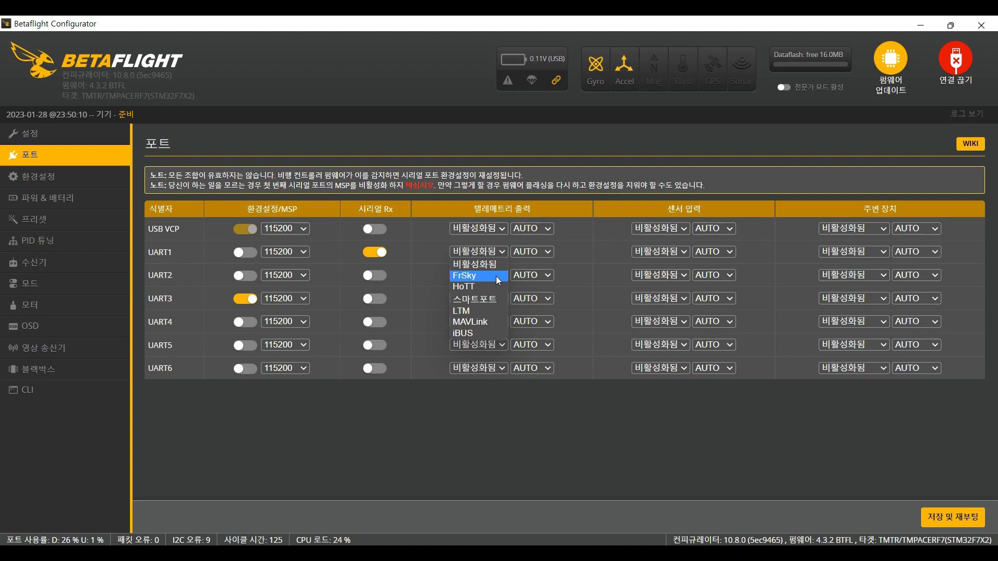
pyautogui.click(495, 262)
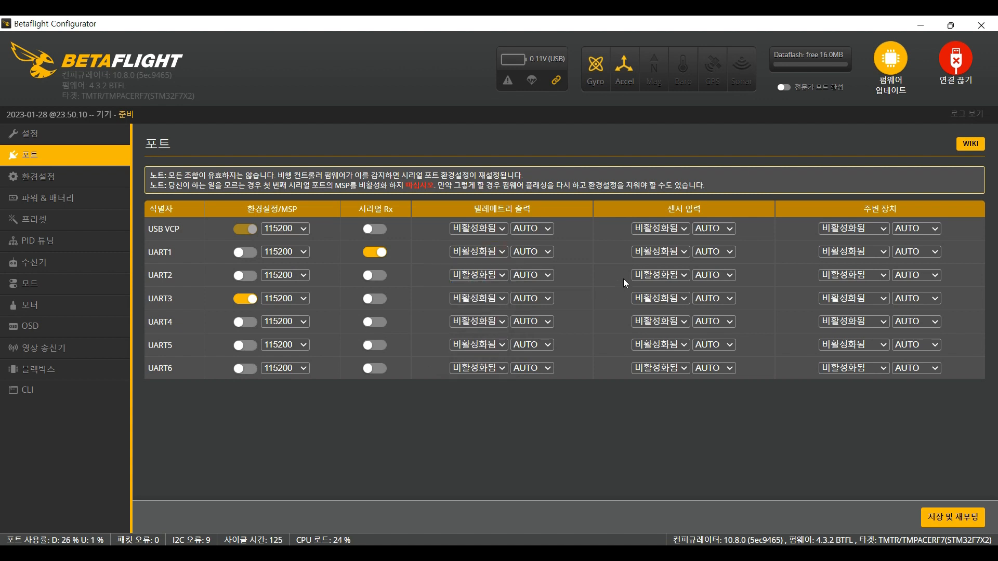
pyautogui.click(685, 253)
pyautogui.click(685, 253)
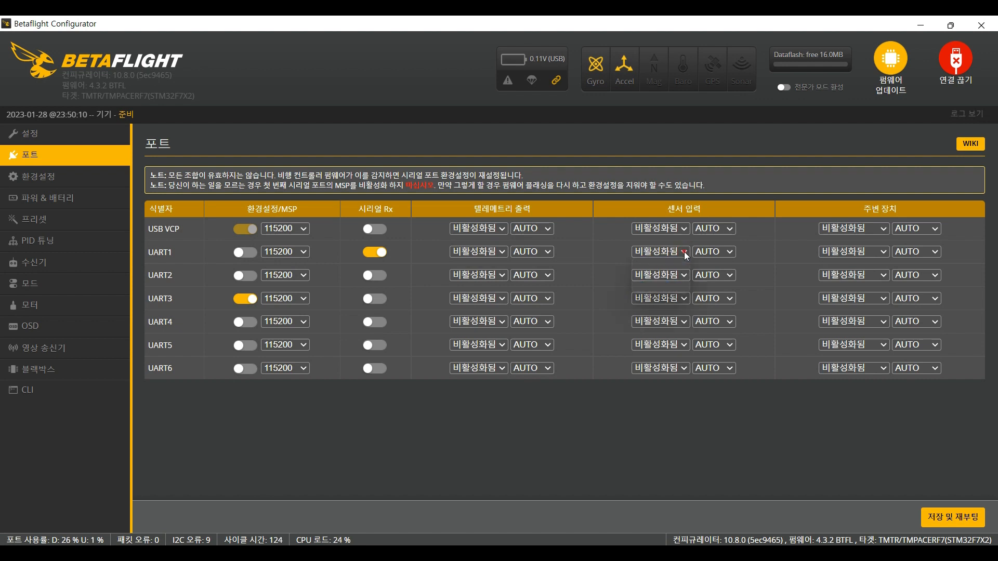
# - Try GPS as the sensor input of UART1 and return it to disabled
pyautogui.click(684, 252)
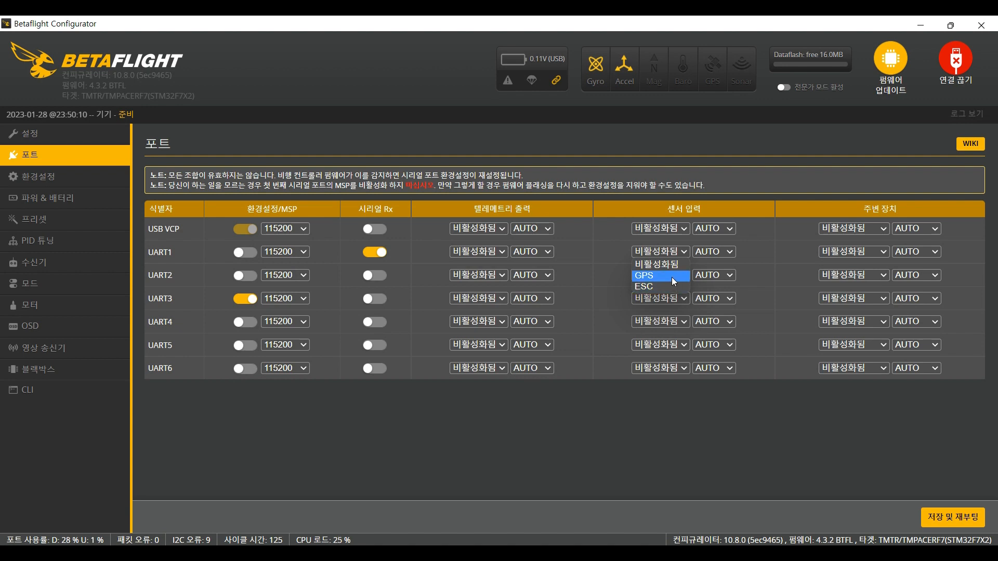
pyautogui.click(672, 277)
pyautogui.click(673, 250)
pyautogui.click(678, 250)
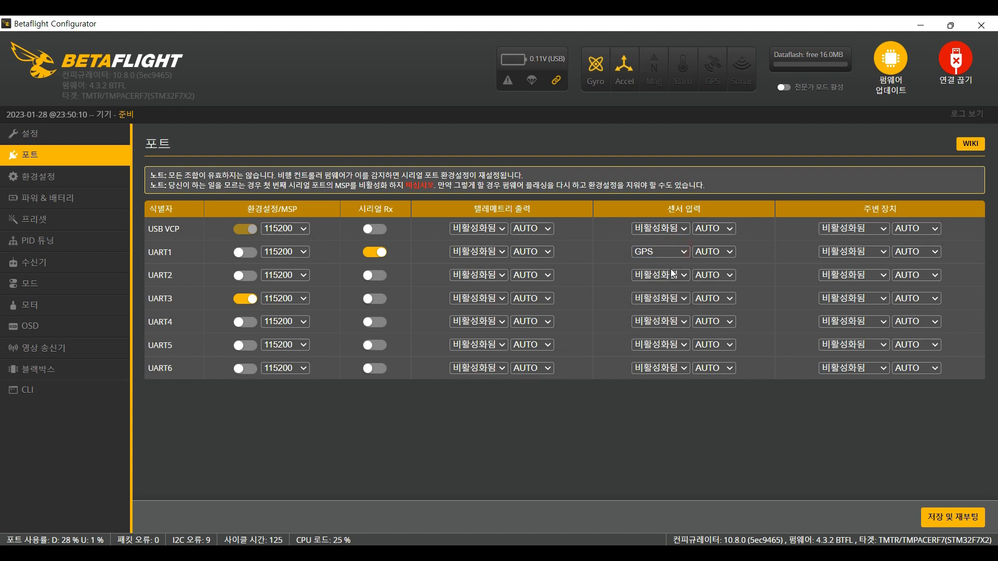
pyautogui.click(672, 253)
pyautogui.click(670, 263)
# - Try GPS as the sensor input of UART2 with a baud rate of 57600
pyautogui.click(668, 276)
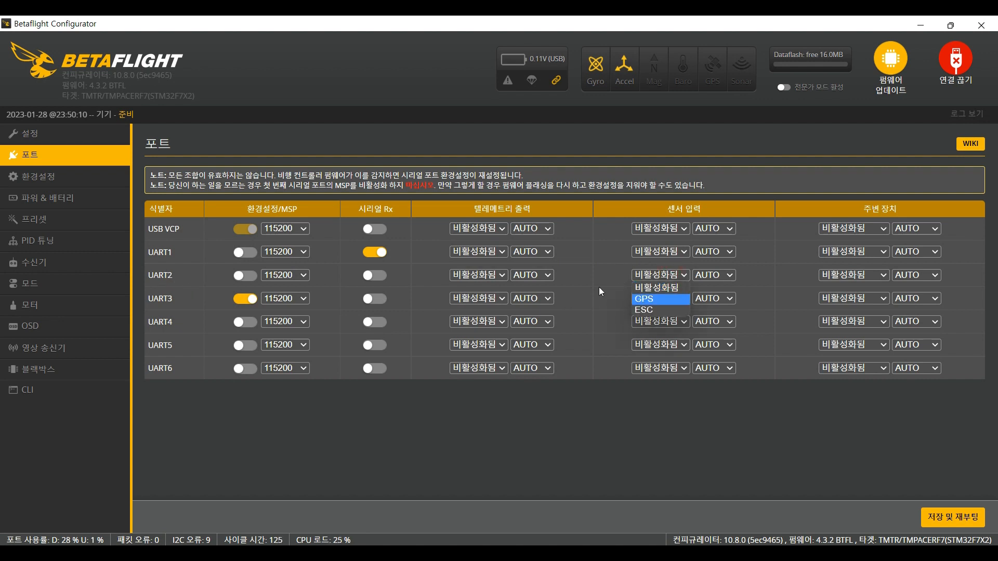
pyautogui.click(647, 301)
pyautogui.click(662, 277)
pyautogui.click(664, 301)
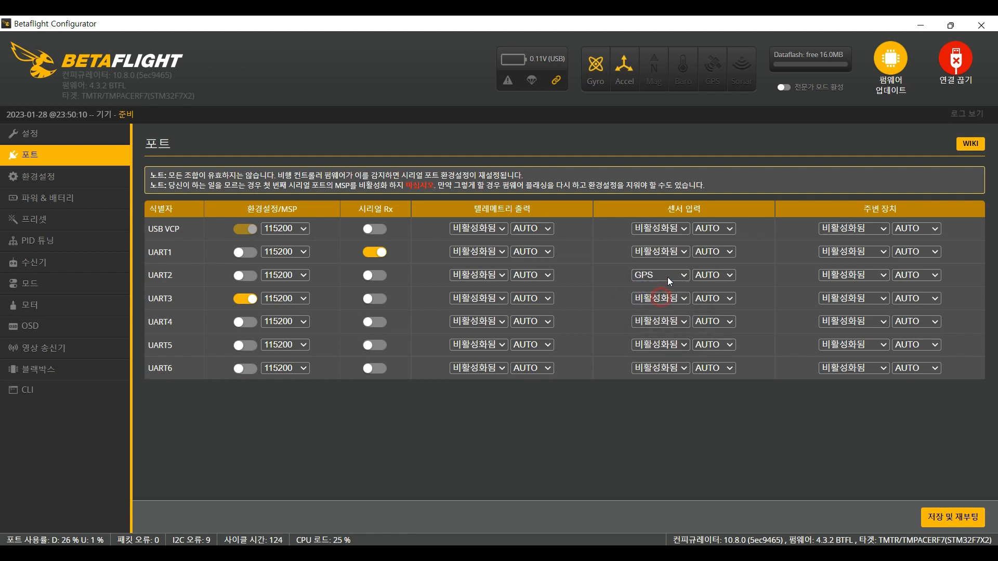
pyautogui.click(714, 276)
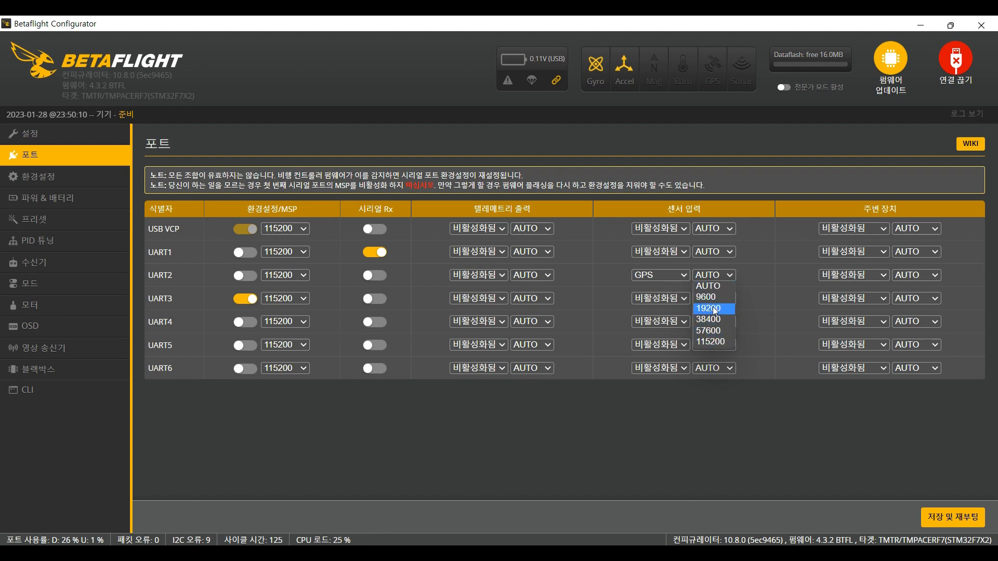
pyautogui.click(710, 331)
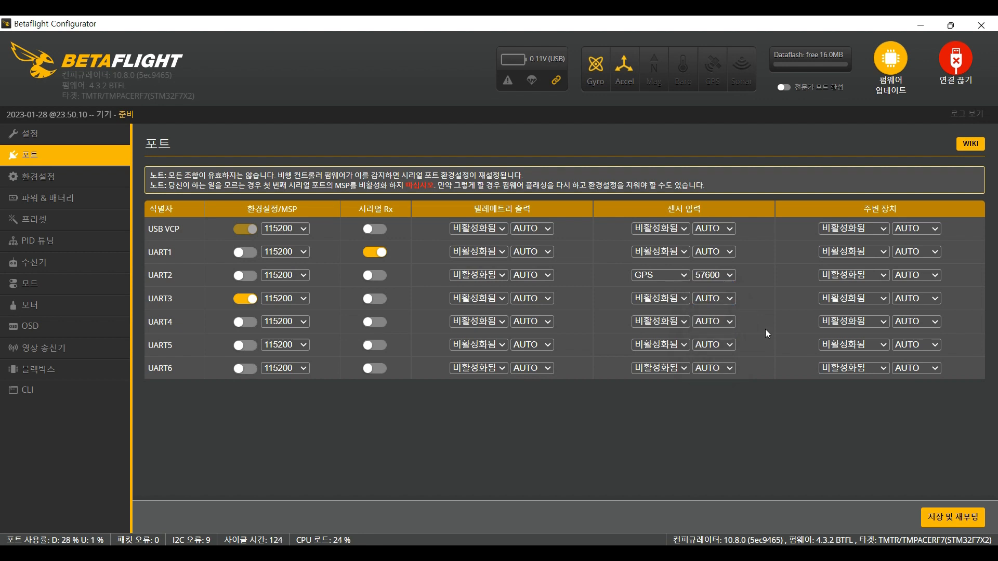
pyautogui.click(727, 276)
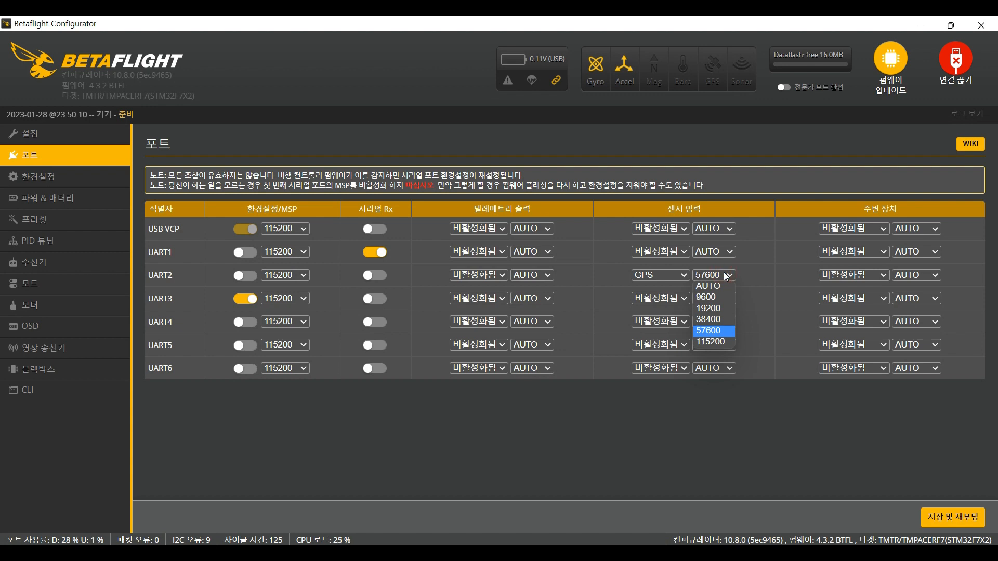
pyautogui.click(724, 334)
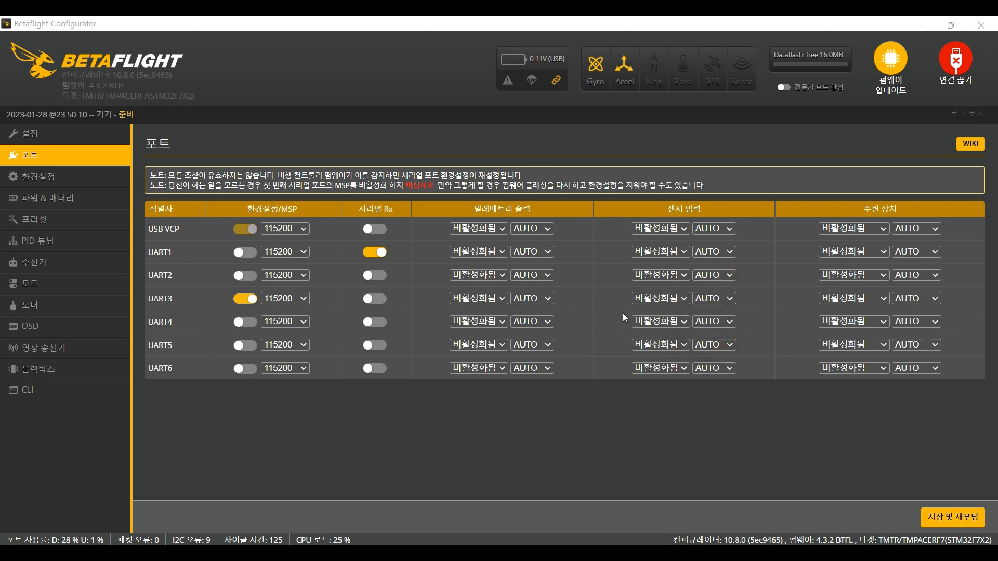
# - Try ESC as the sensor input of UART3 and set it back to disabled
pyautogui.click(674, 299)
pyautogui.click(669, 333)
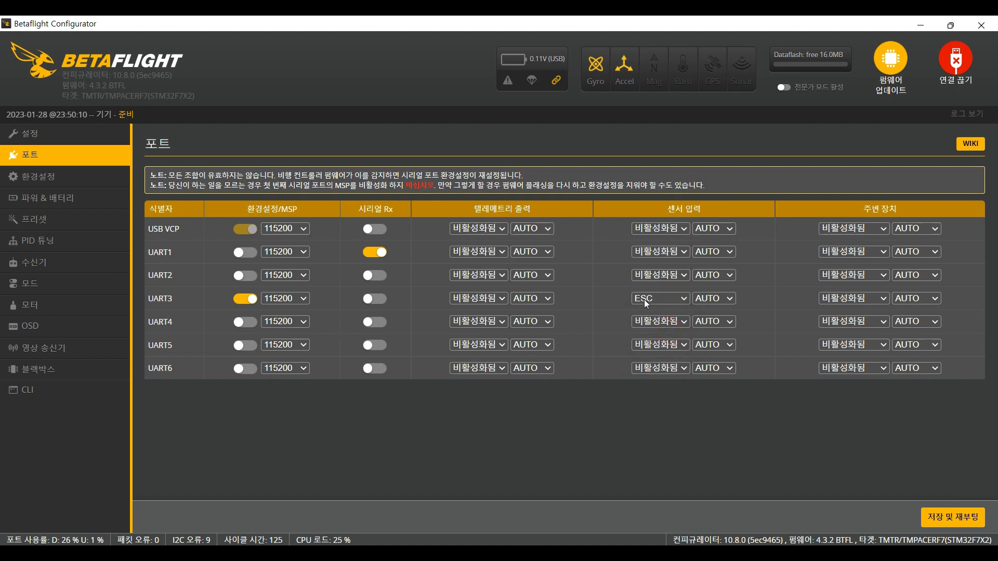
pyautogui.click(655, 301)
pyautogui.click(659, 312)
pyautogui.click(673, 299)
pyautogui.click(775, 308)
# - Look through the peripheral, sensor input and telemetry output options available for UART2
pyautogui.click(870, 274)
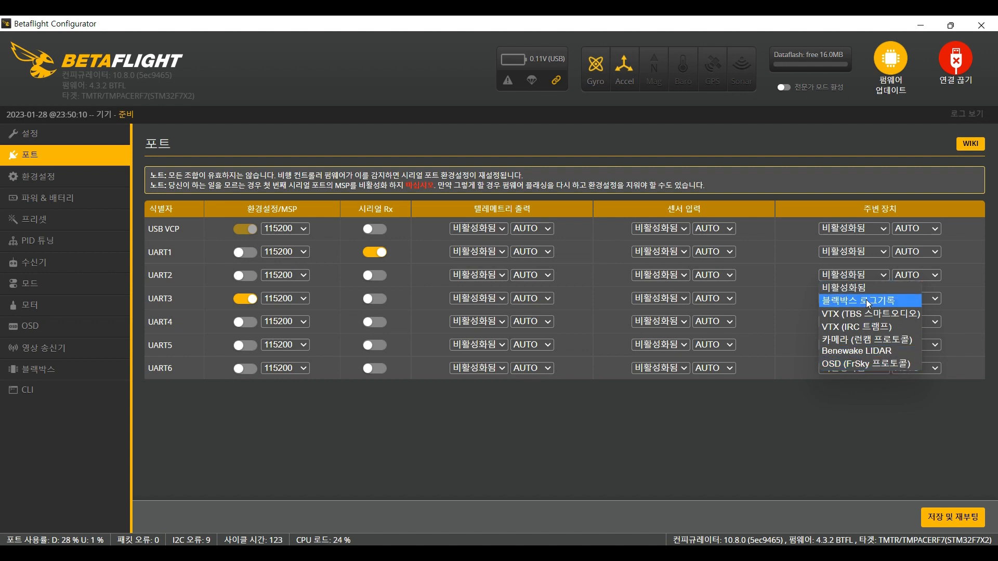
pyautogui.click(801, 348)
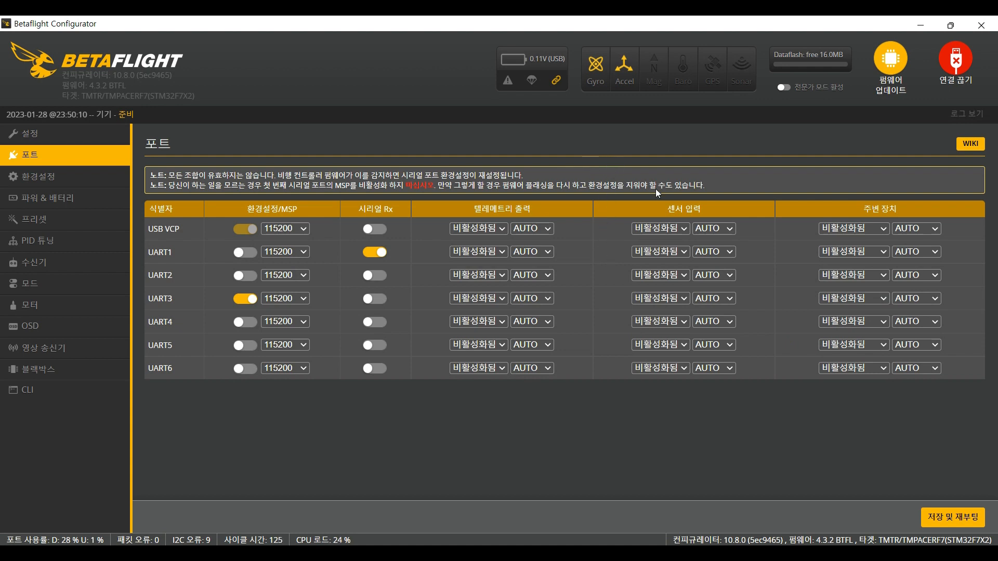
pyautogui.click(678, 278)
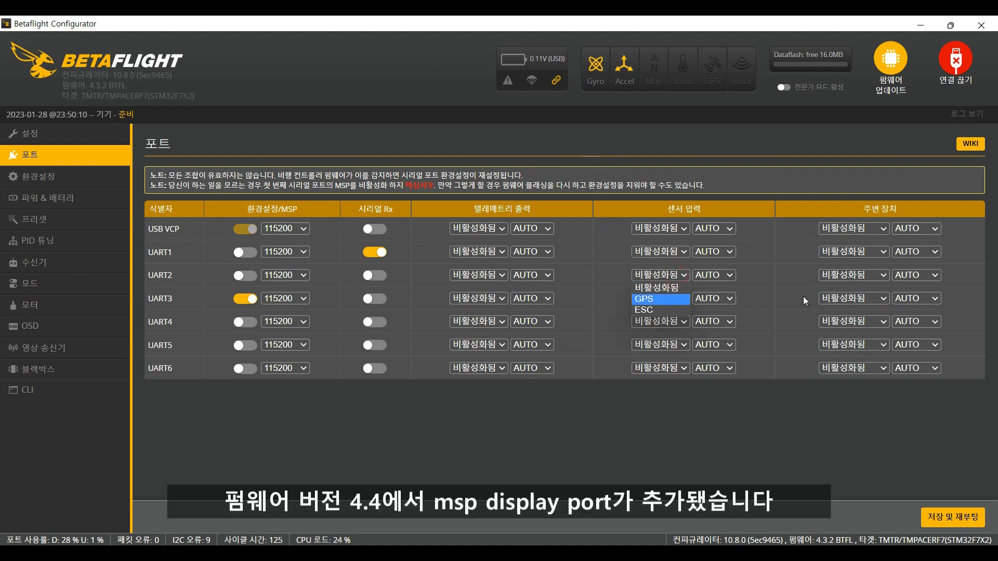
pyautogui.click(744, 294)
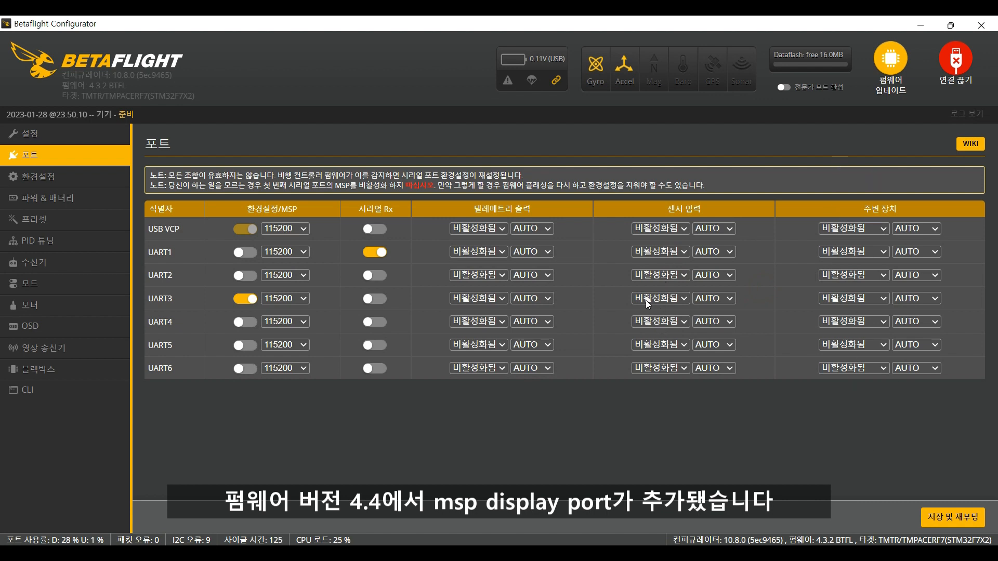
pyautogui.click(494, 277)
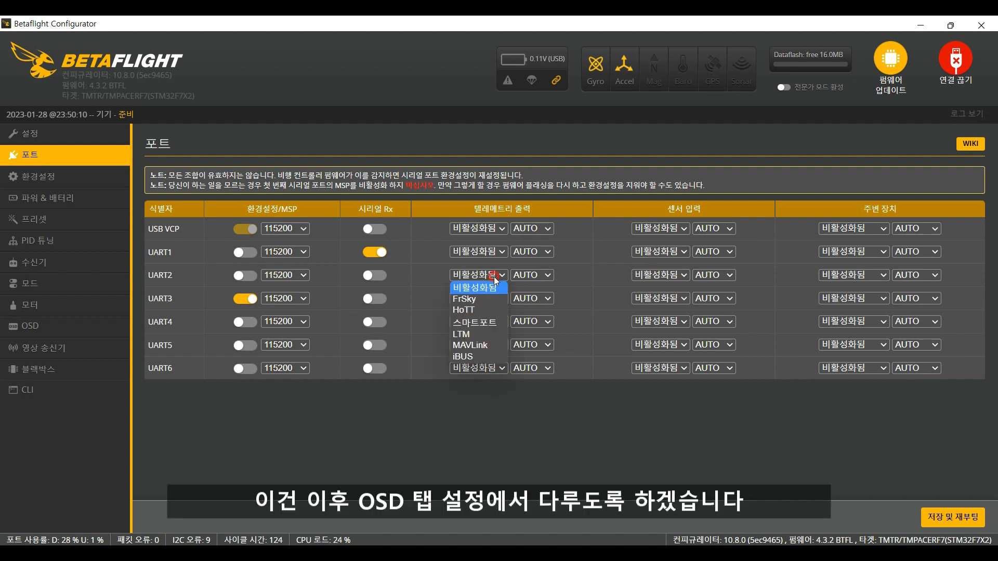
pyautogui.click(588, 285)
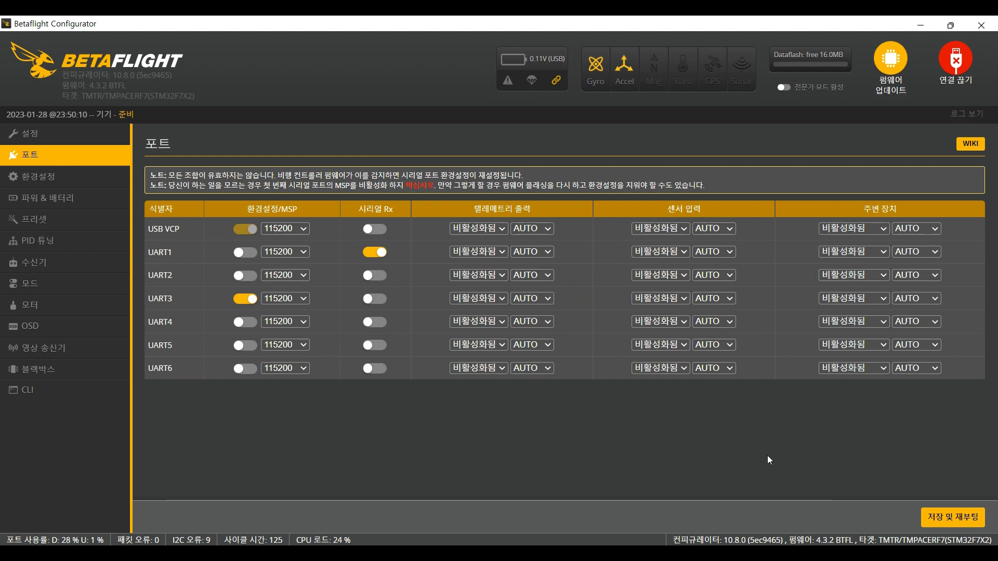
# - Save the port settings with a reboot and reconnect to the flight controller
pyautogui.click(951, 518)
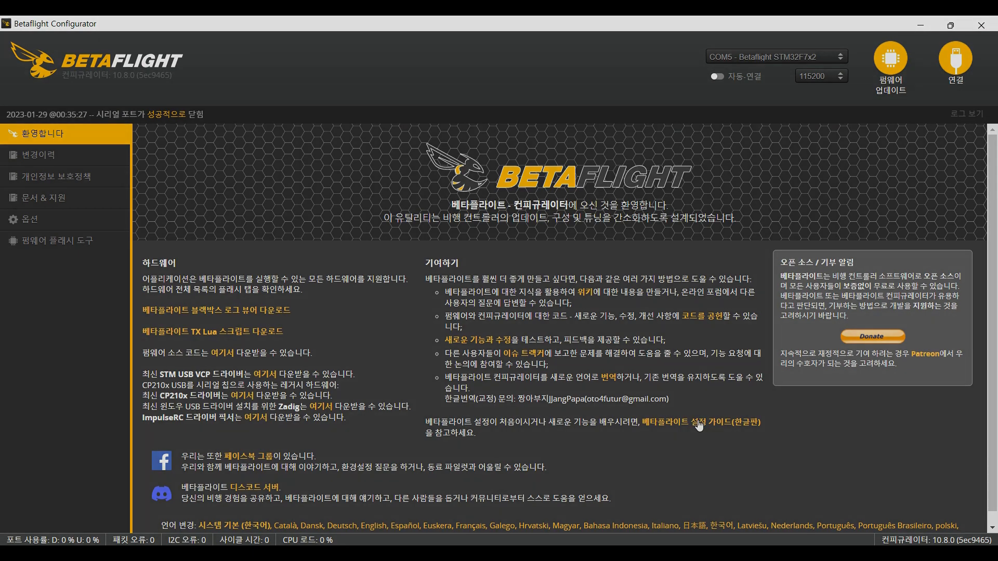
pyautogui.click(941, 66)
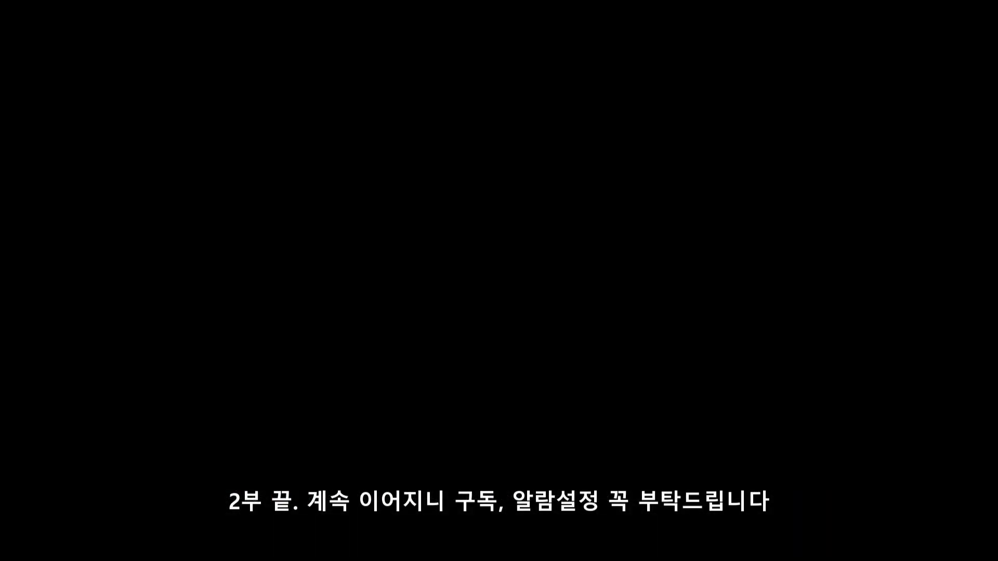